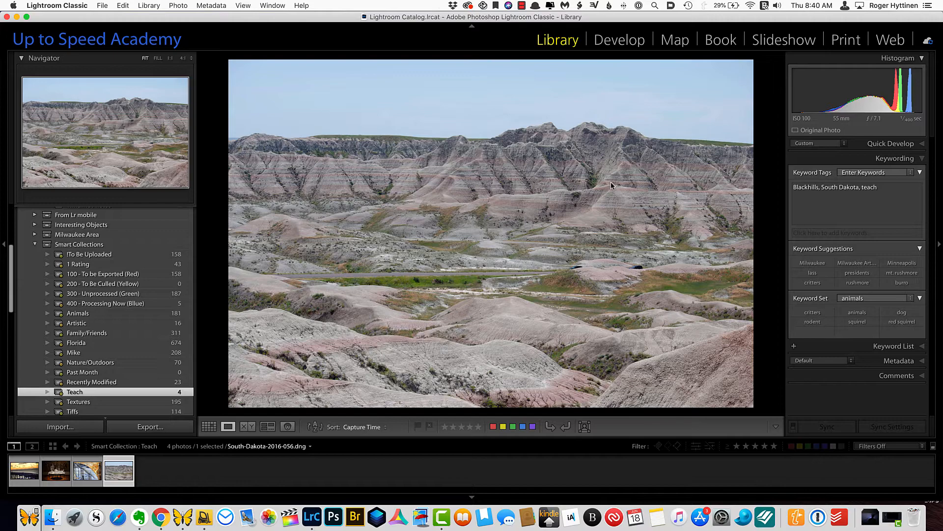
# Check the installed version and build details in the About Lightroom Classic window, and close it.
pyautogui.click(69, 6)
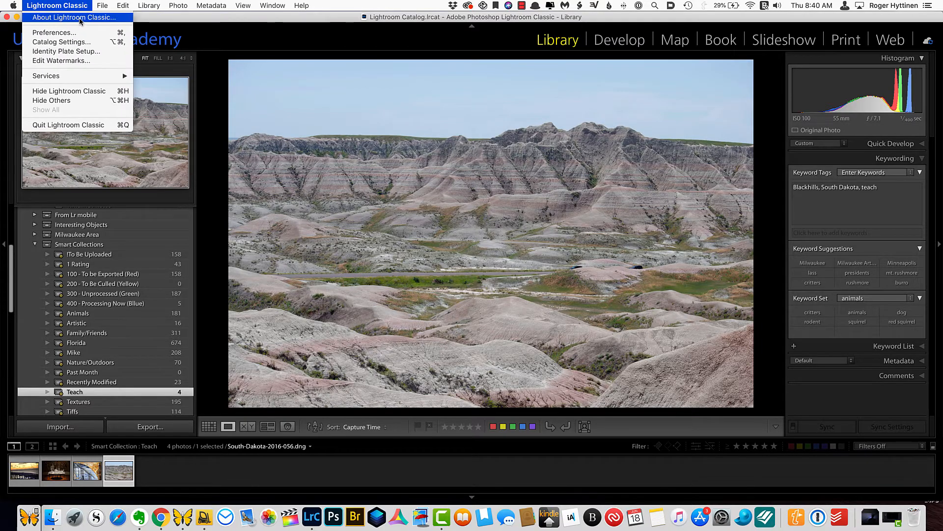
pyautogui.click(80, 20)
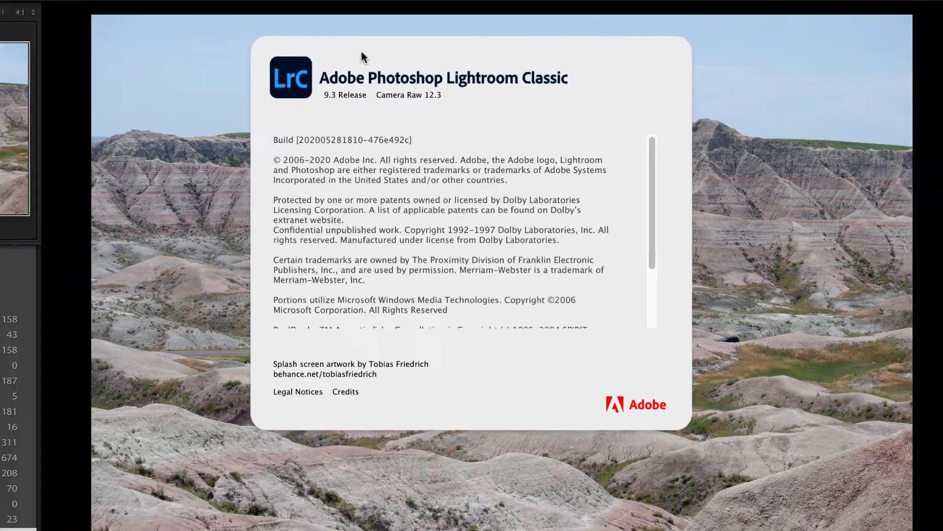
pyautogui.click(403, 3)
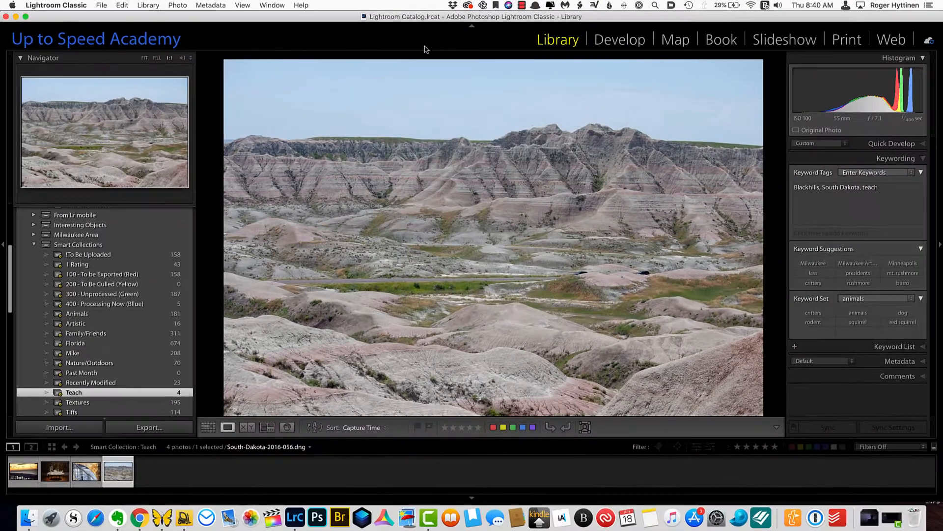
pyautogui.click(468, 5)
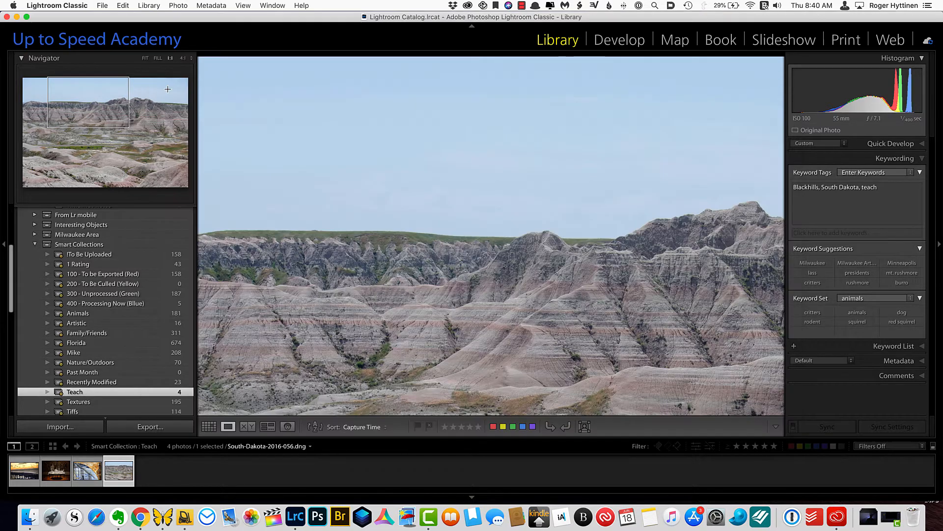
# Check the cloud storage use and local syncing activity in the cloud sync status, and close it.
pyautogui.click(168, 91)
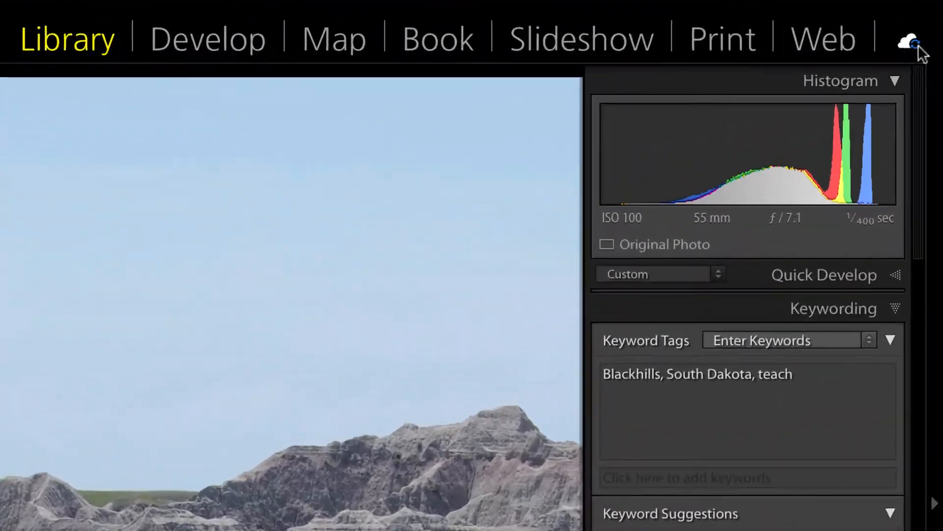
pyautogui.click(908, 47)
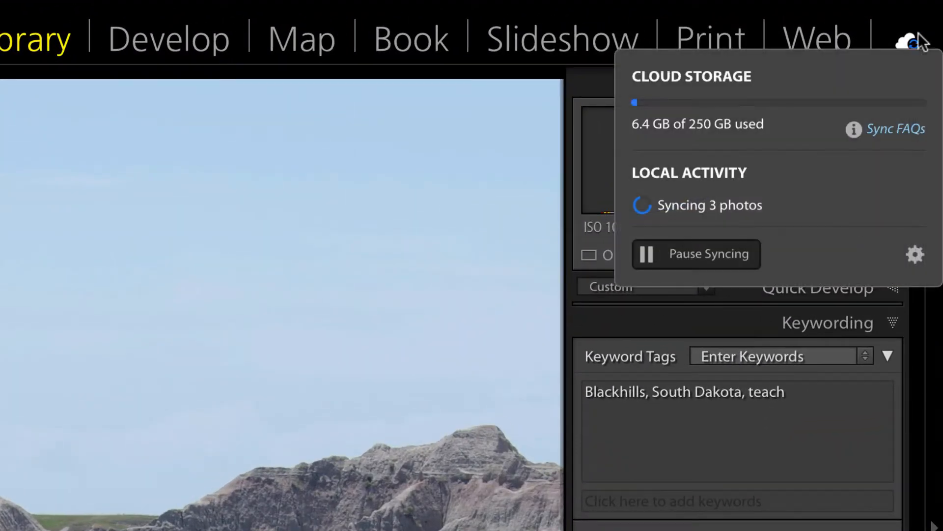
pyautogui.click(900, 45)
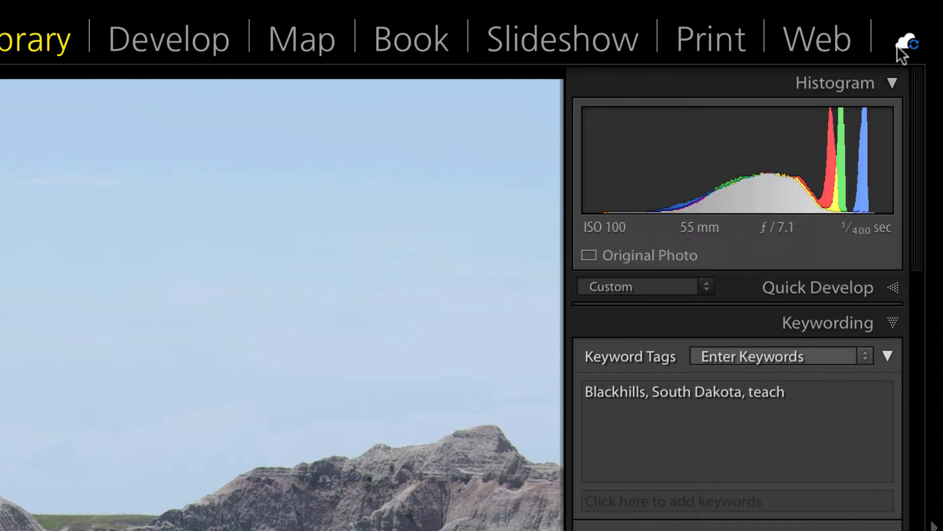
pyautogui.click(908, 43)
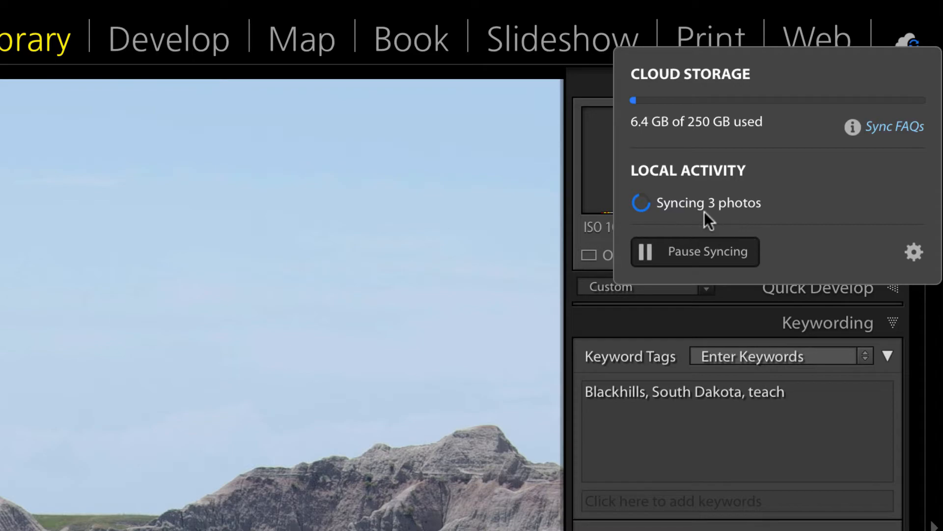
pyautogui.click(237, 175)
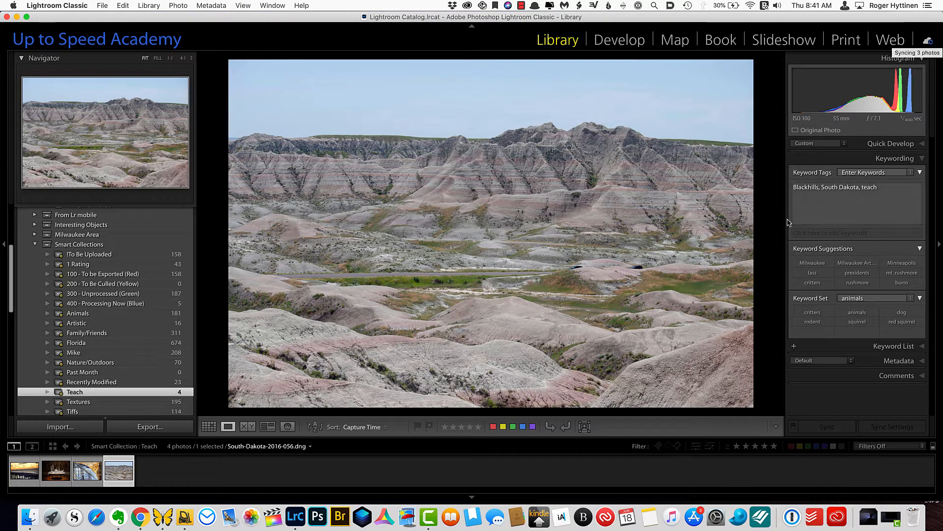
# Switch to the Develop module and examine the Tone Curve's red, green and blue channel curves and its point curve.
pyautogui.click(621, 43)
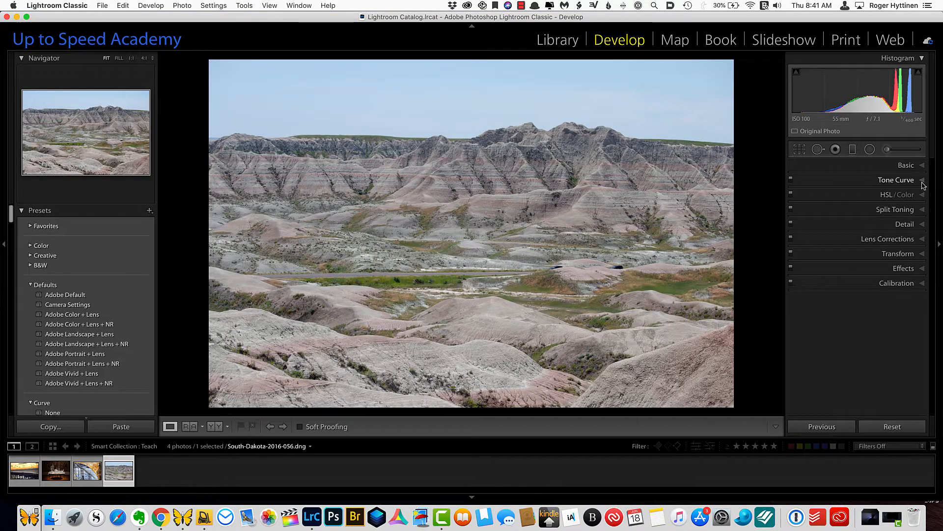
pyautogui.click(922, 181)
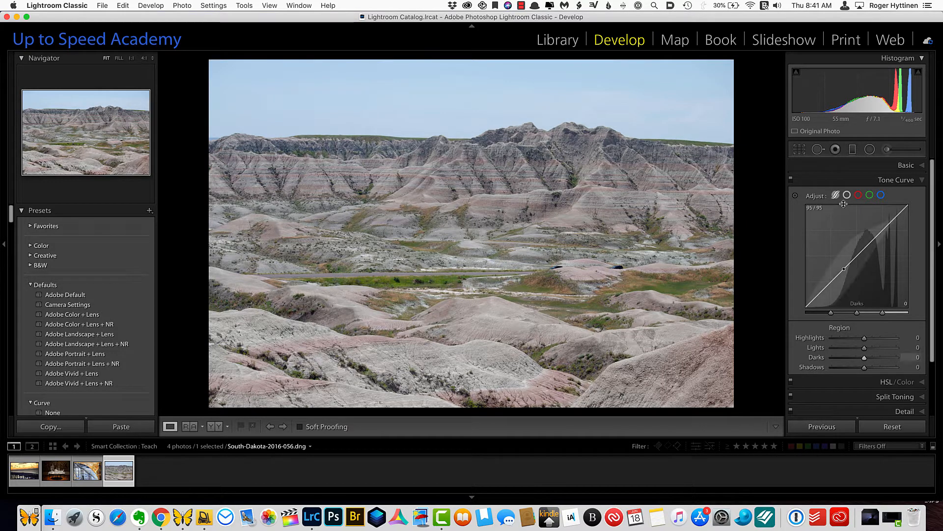
pyautogui.click(858, 195)
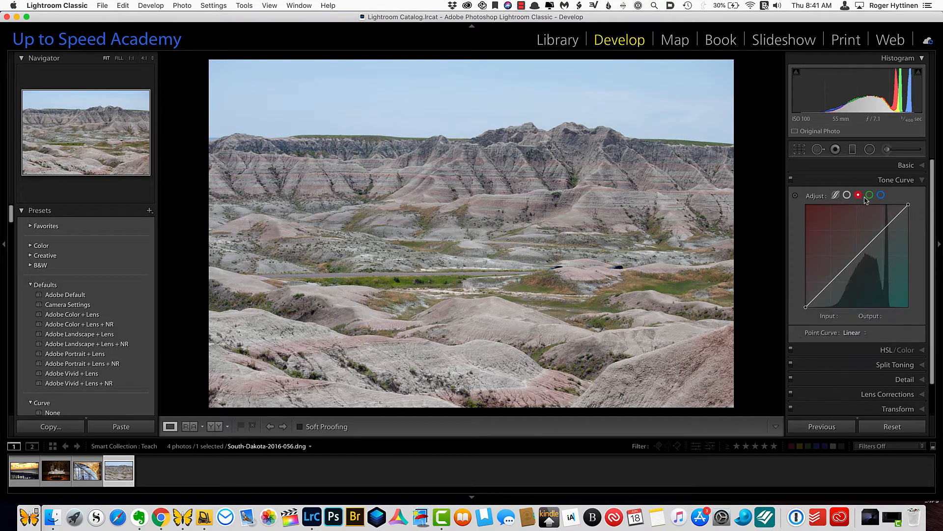
pyautogui.click(870, 195)
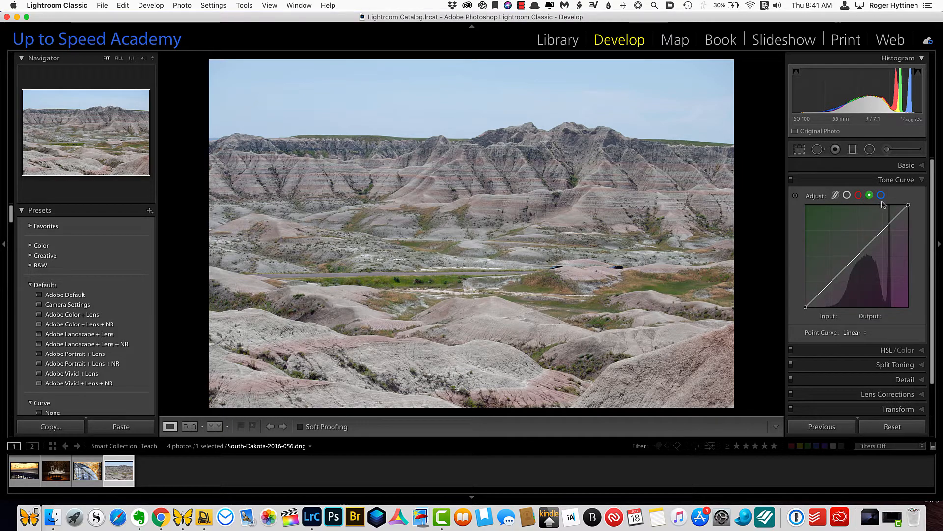
pyautogui.click(881, 195)
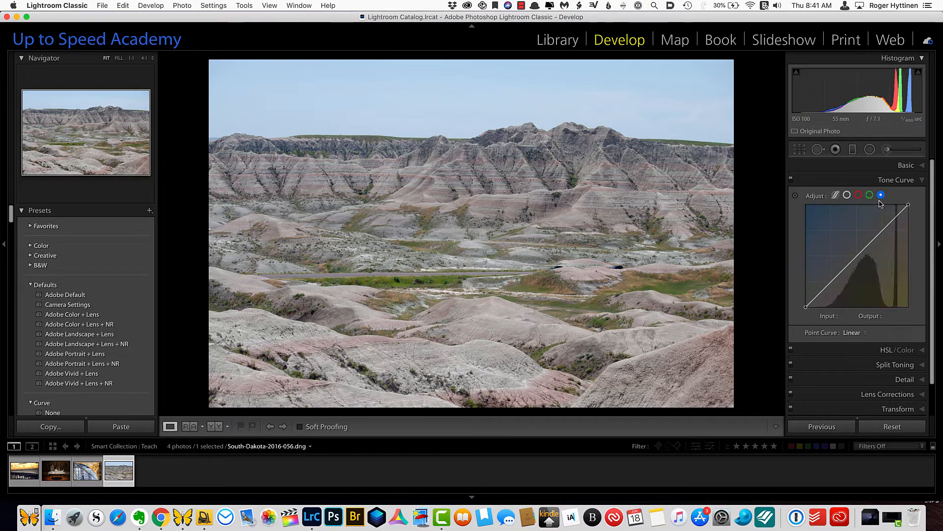
pyautogui.click(847, 195)
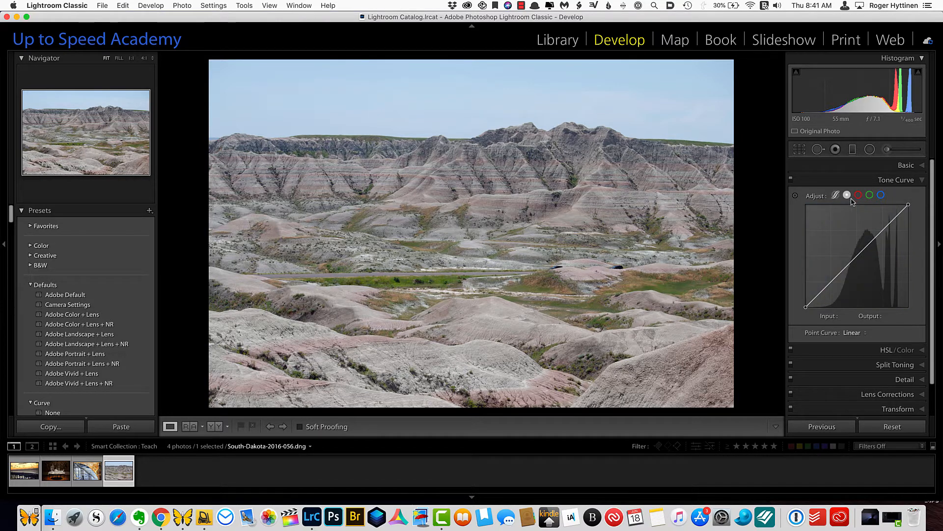
# Examine the HSL/Color adjustments in both the Color view and the HSL view.
pyautogui.click(891, 350)
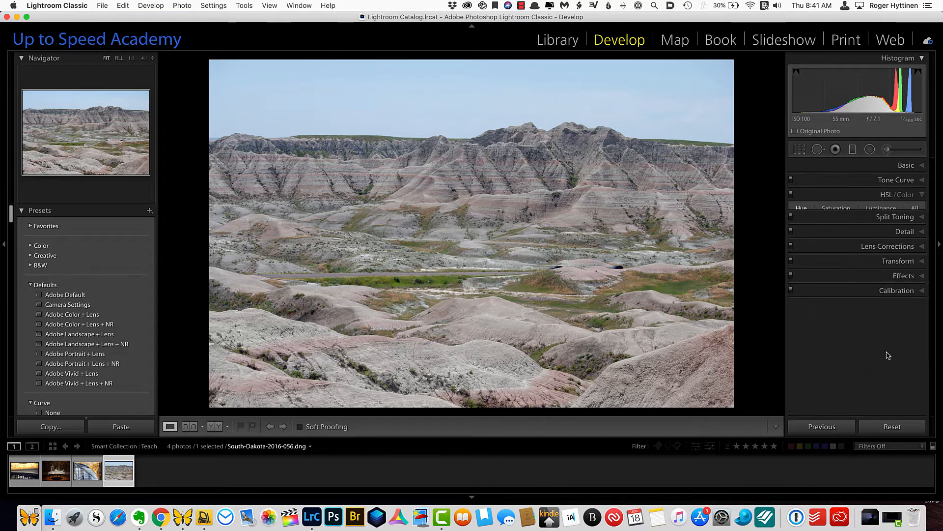
pyautogui.click(908, 195)
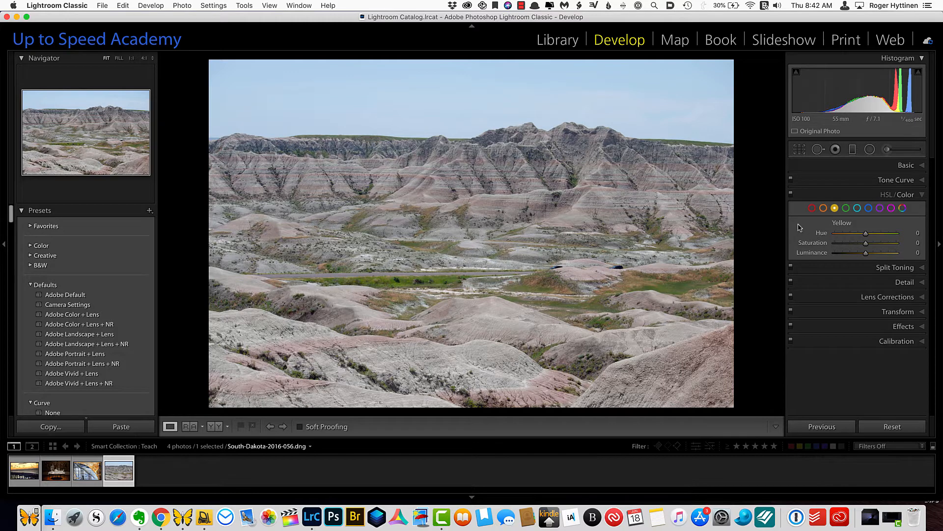
pyautogui.click(856, 209)
pyautogui.click(886, 195)
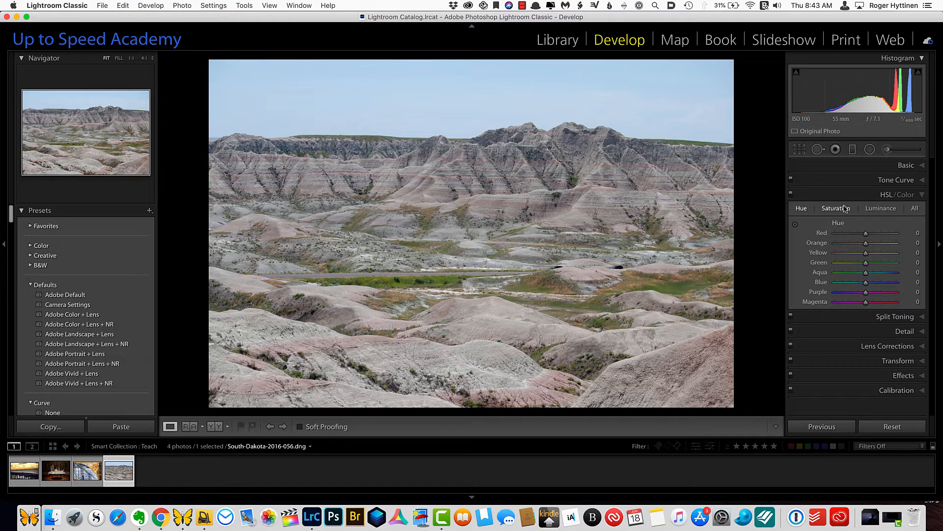
# Apply a graduated filter with Temp -62 from the top edge of the badlands photo down over the sky and ridges.
pyautogui.click(853, 149)
pyautogui.moveTo(853, 192); pyautogui.dragTo(843, 196)
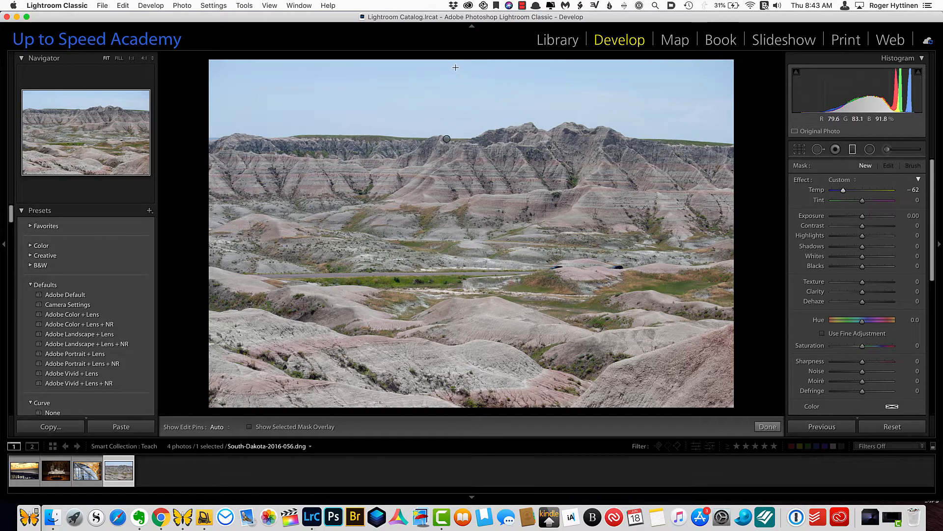
pyautogui.moveTo(453, 61); pyautogui.dragTo(456, 252)
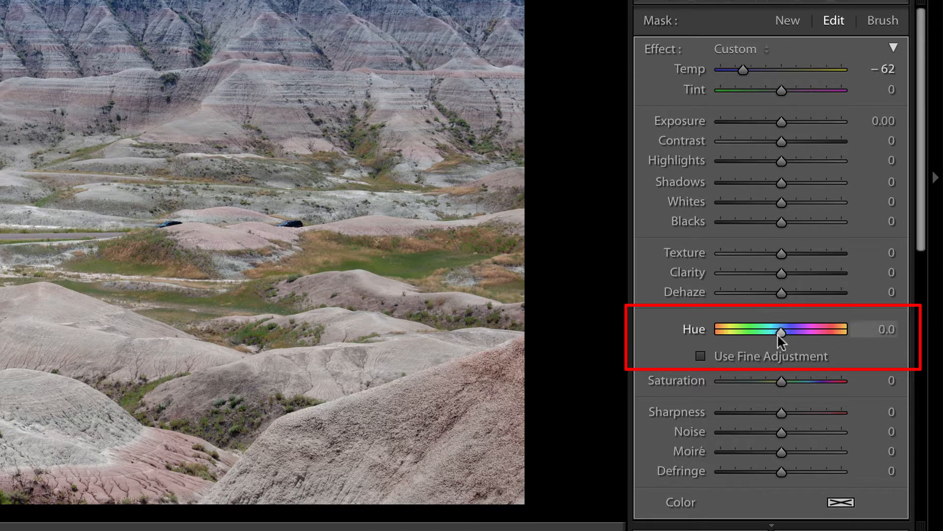
# Try shifting the graduated filter's Hue to 43.5 and 89.5, and reset it to 0.
pyautogui.moveTo(775, 331); pyautogui.dragTo(798, 339)
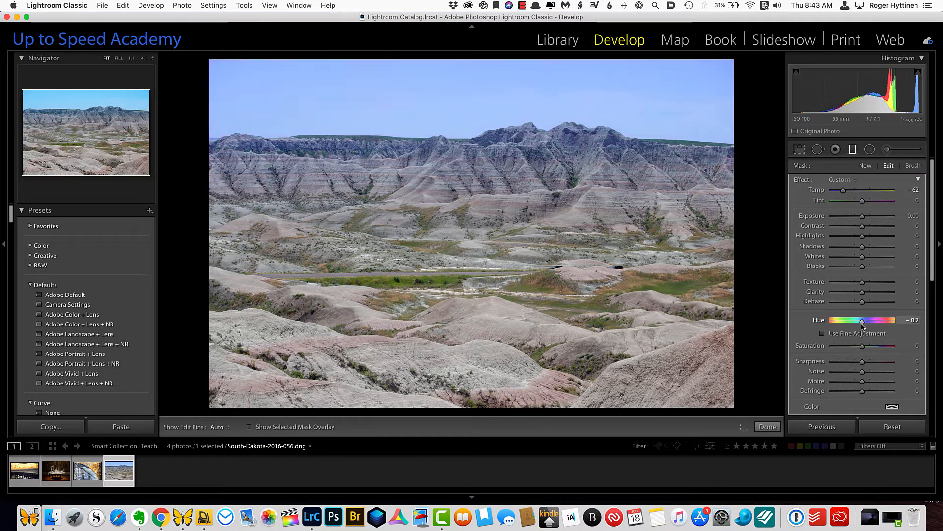
pyautogui.moveTo(863, 325); pyautogui.dragTo(869, 327)
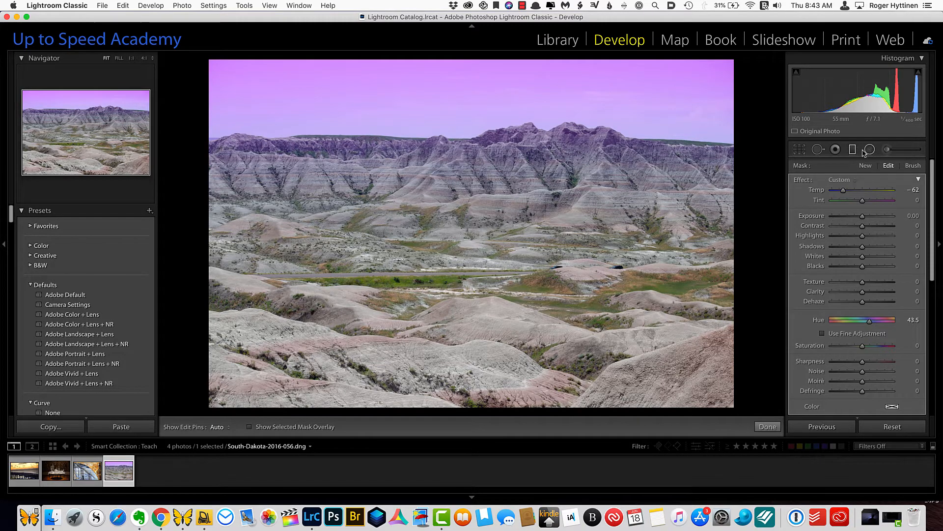
pyautogui.moveTo(870, 325)
pyautogui.mouseDown()
pyautogui.moveTo(890, 328)
pyautogui.moveTo(831, 322)
pyautogui.moveTo(877, 325)
pyautogui.mouseUp()
pyautogui.doubleClick(861, 325)
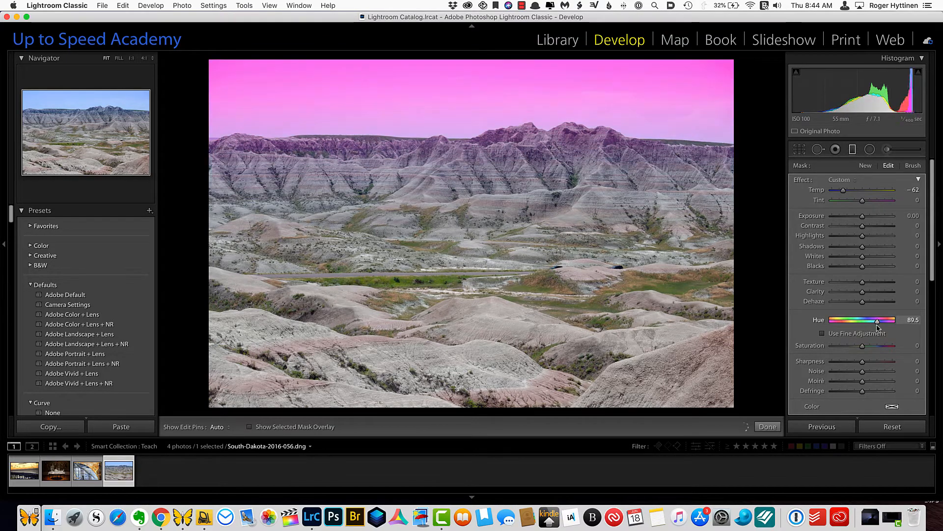
pyautogui.doubleClick(818, 322)
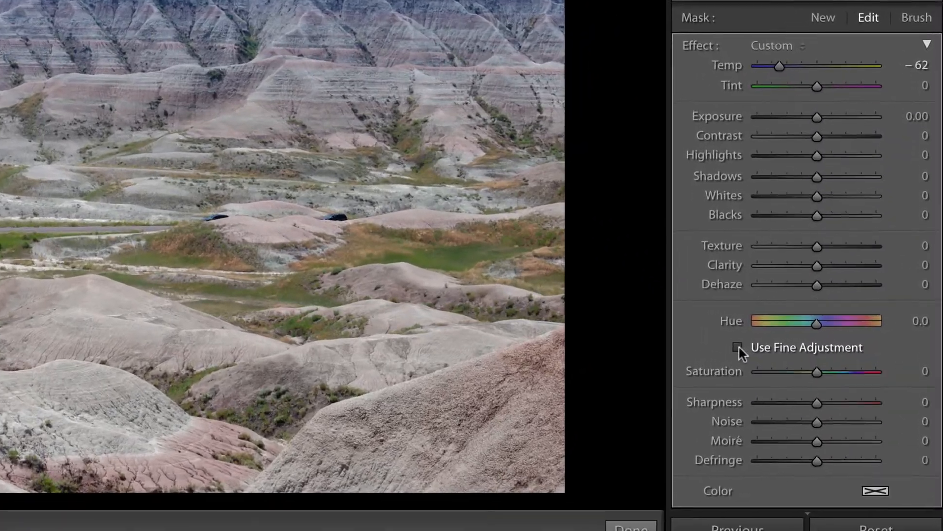
# Enable Use Fine Adjustment and set the badlands graduated filter's Hue to 19.3.
pyautogui.click(822, 334)
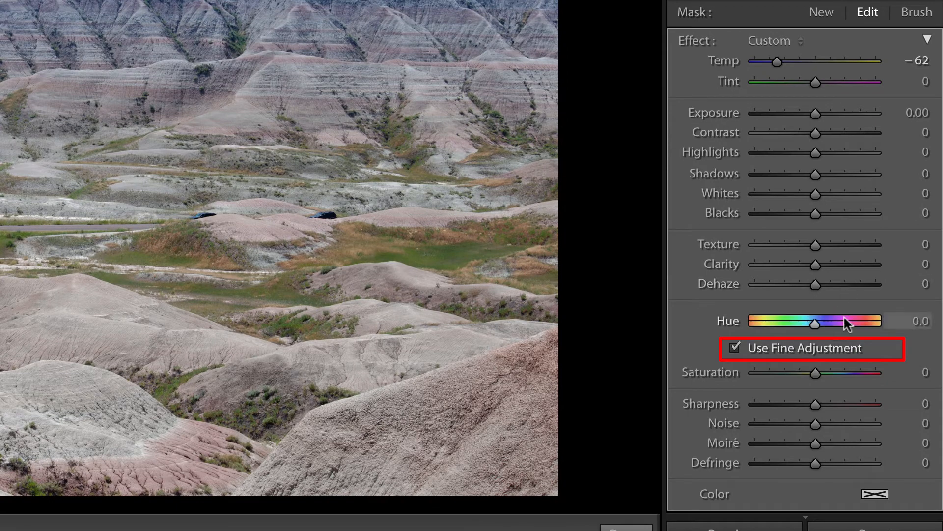
pyautogui.moveTo(814, 323); pyautogui.dragTo(906, 331)
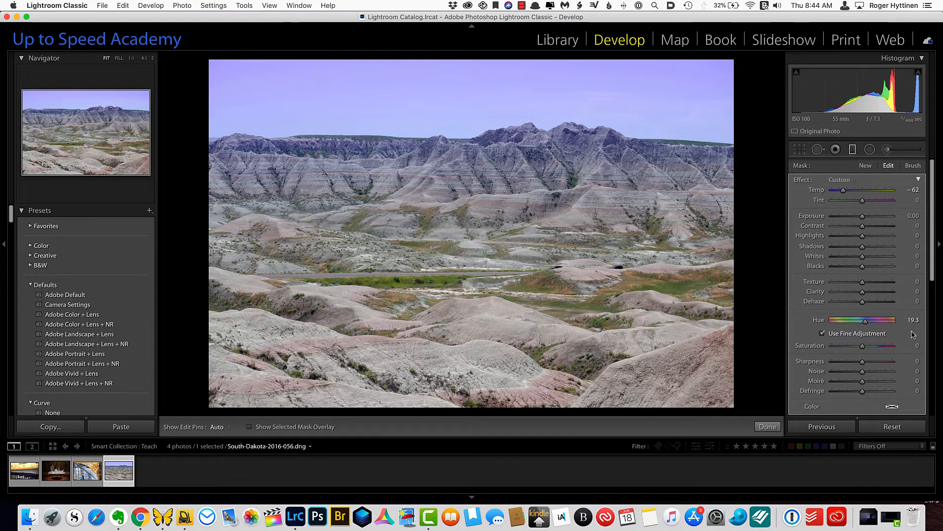
# Open Sunrise_Watch-2.jpg and apply a graduated filter with Temp -18 from the top edge down over the sky.
pyautogui.click(25, 470)
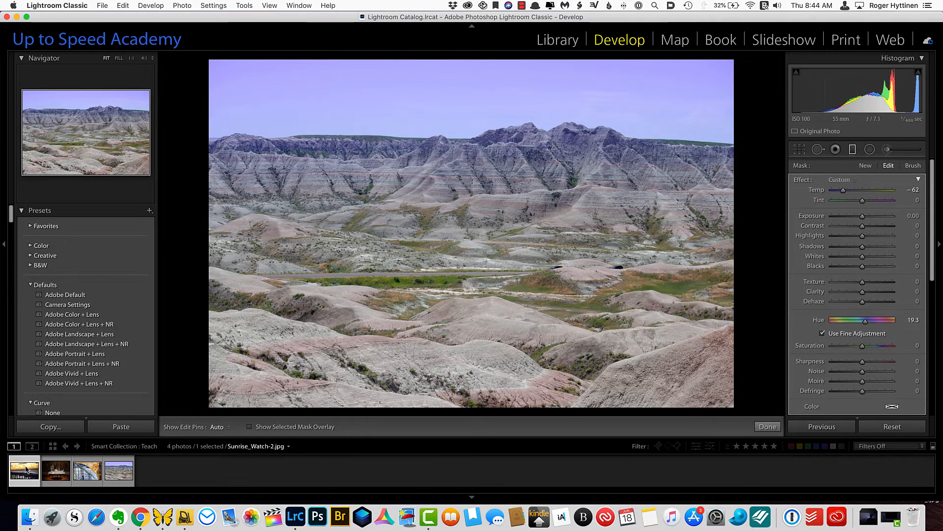
pyautogui.moveTo(843, 190); pyautogui.dragTo(857, 191)
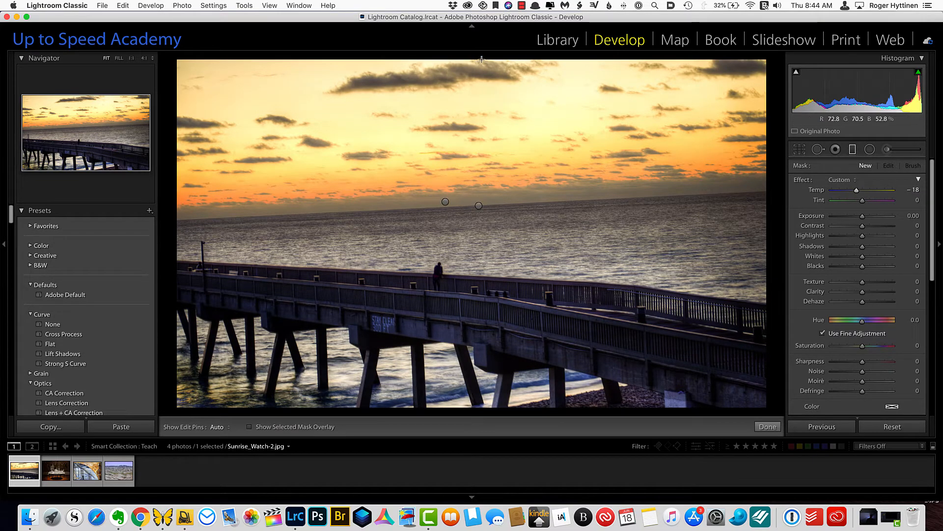
pyautogui.moveTo(482, 58); pyautogui.dragTo(485, 186)
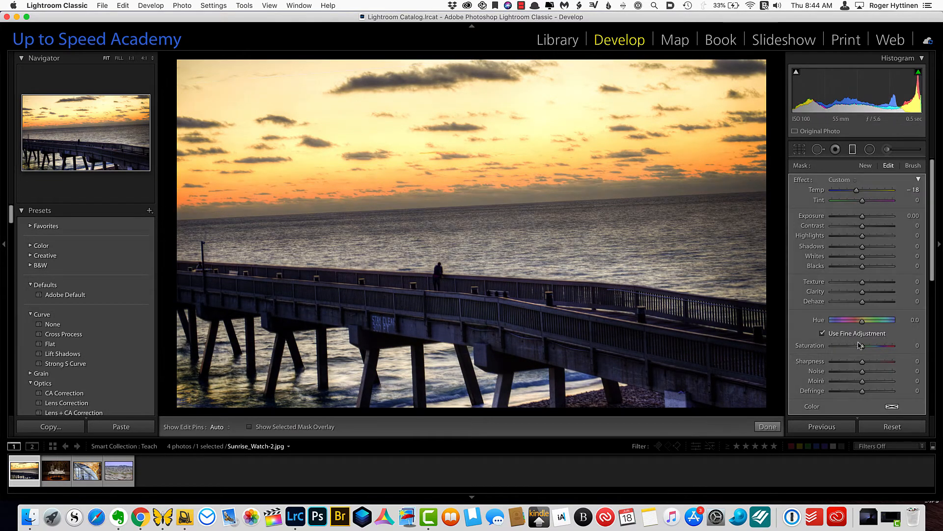
# Turn off Use Fine Adjustment and set the sunrise sky filter's Hue to 23.5.
pyautogui.click(864, 333)
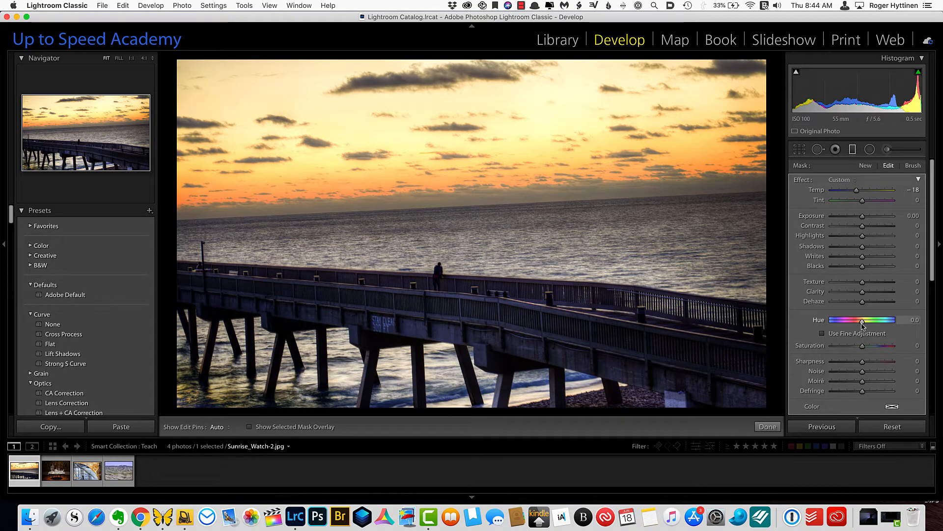
pyautogui.moveTo(863, 321); pyautogui.dragTo(887, 329)
pyautogui.moveTo(877, 328); pyautogui.dragTo(866, 325)
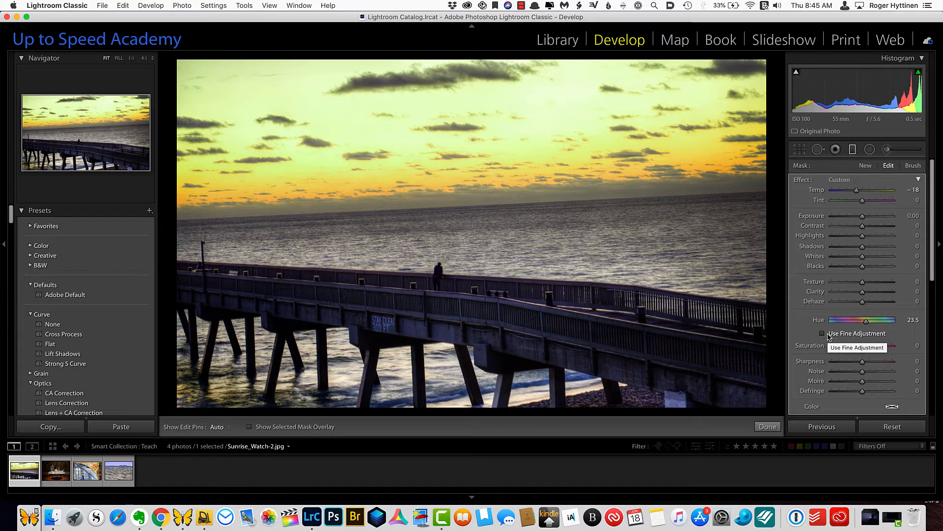
# Select table-of-glass.jpg together with water-through-arch.jpg, keeping table-of-glass.jpg as the active photo.
pyautogui.click(62, 479)
pyautogui.click(88, 484)
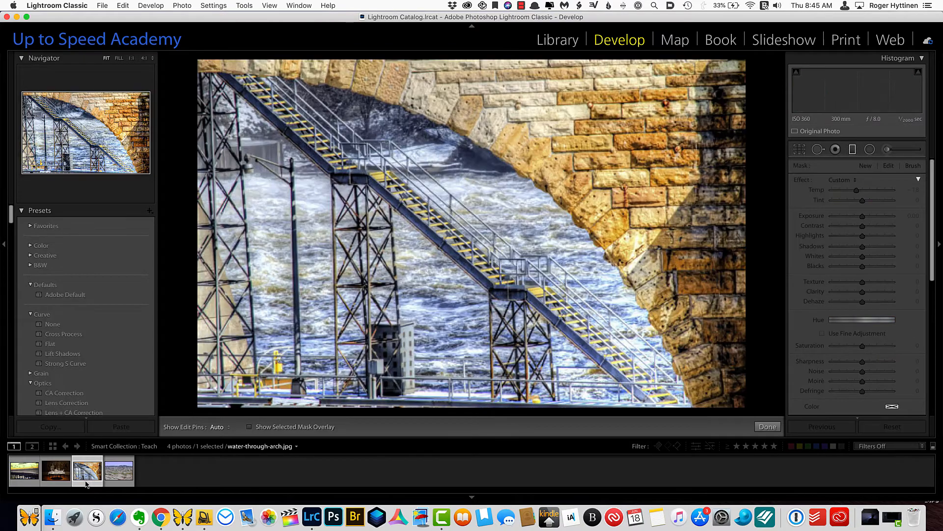
pyautogui.click(60, 479)
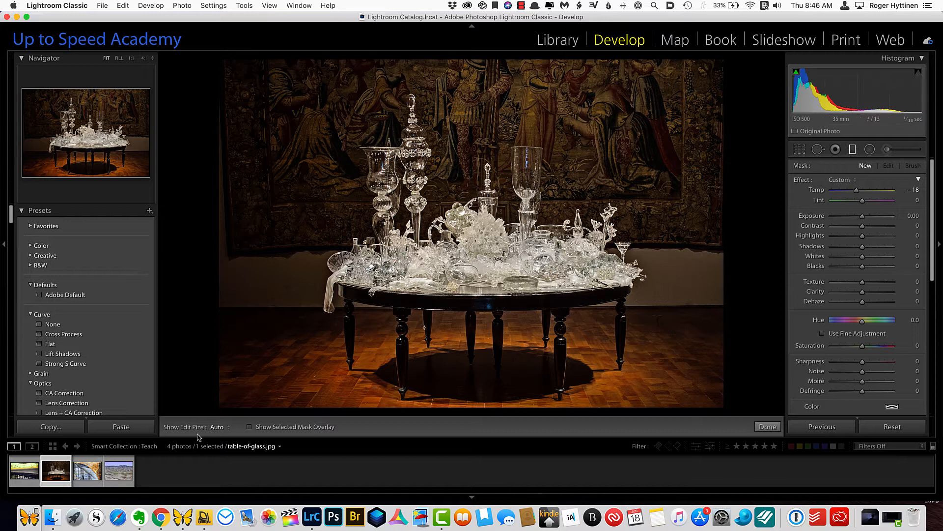
pyautogui.keyDown('super'); pyautogui.click(84, 475); pyautogui.keyUp('super')
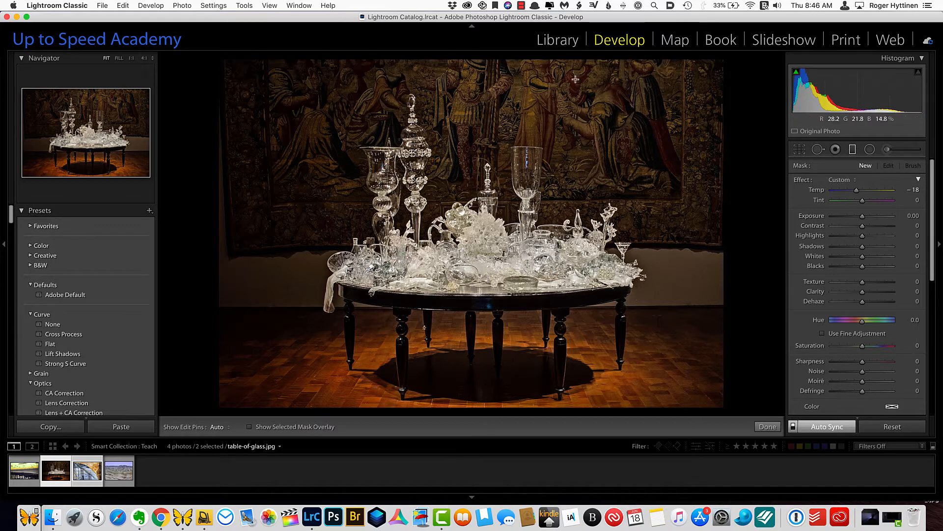
# Set up a new ISO adaptive develop preset named "ISO Preset", and cancel it without creating it.
pyautogui.click(150, 210)
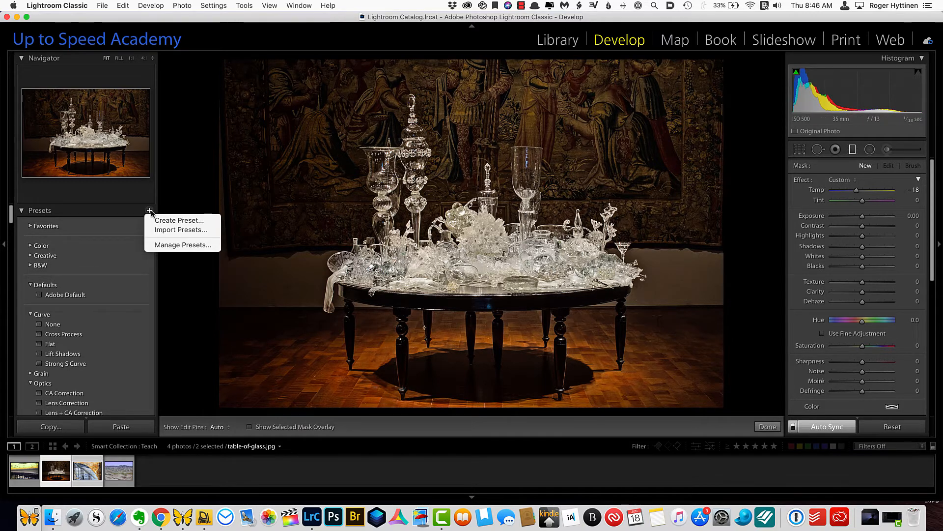
pyautogui.click(173, 220)
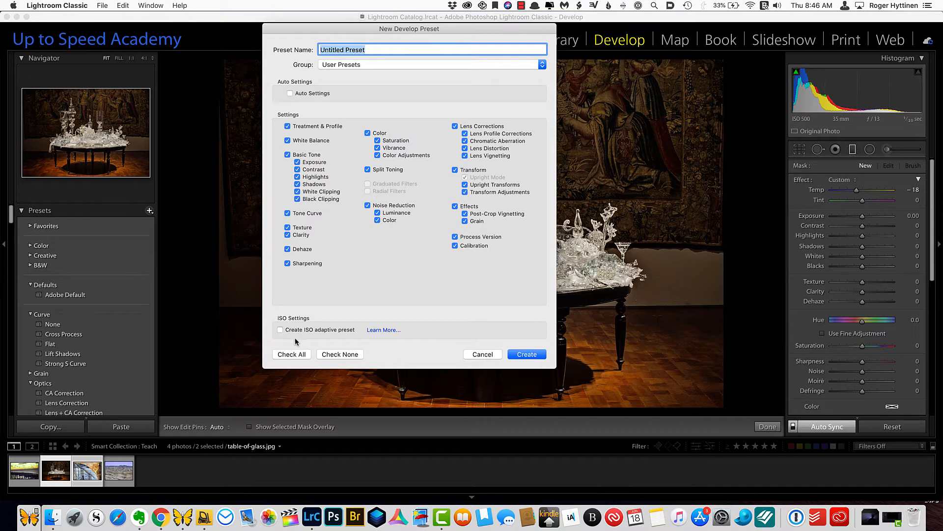
pyautogui.click(280, 330)
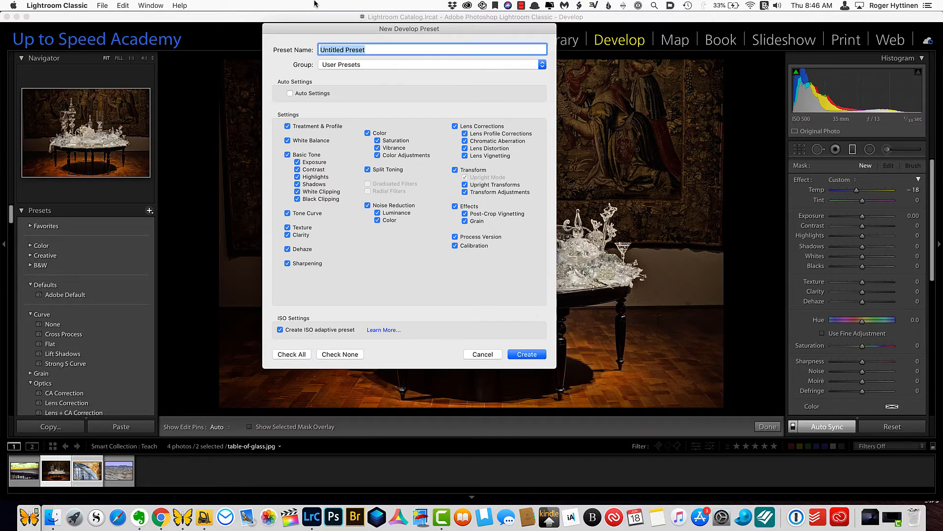
pyautogui.write('ISO Preset')
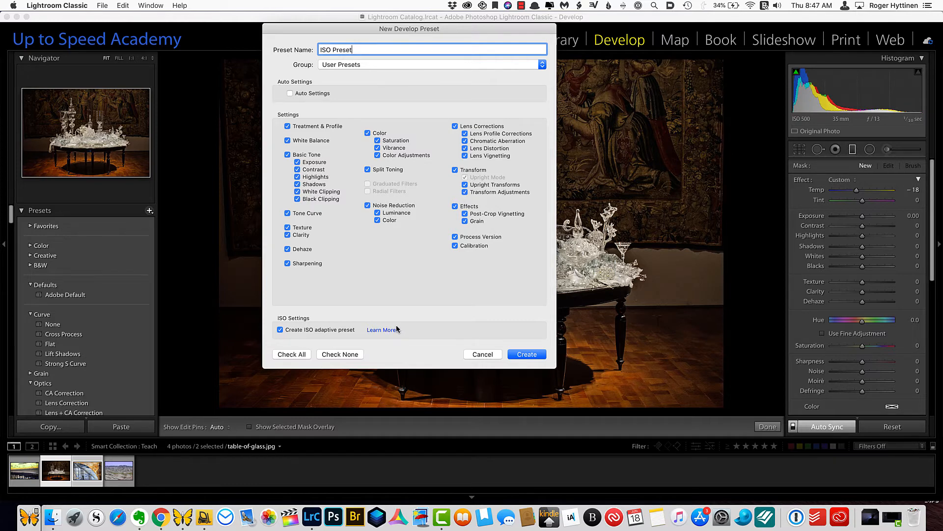
pyautogui.click(482, 355)
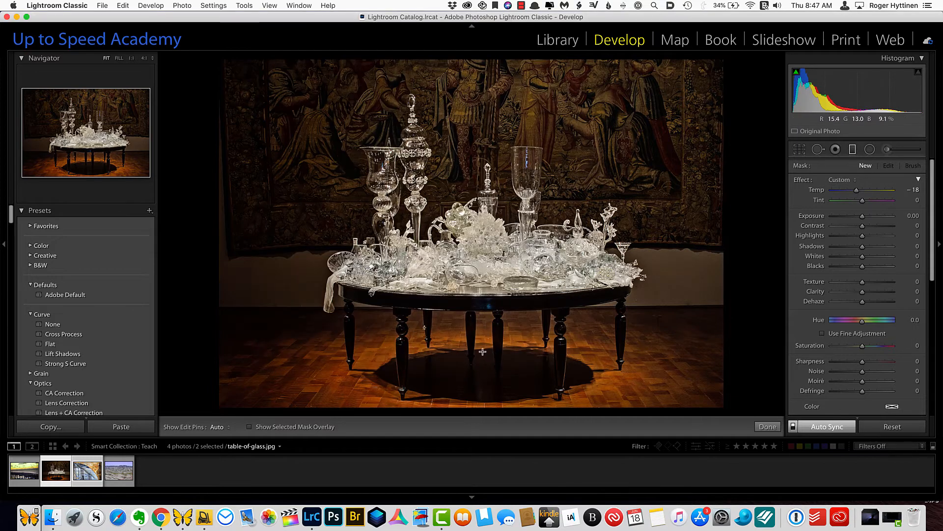
# Exit the graduated filter and cycle the crop guide overlays on table-of-glass.jpg from aspect ratios to the center cross.
pyautogui.press('m')
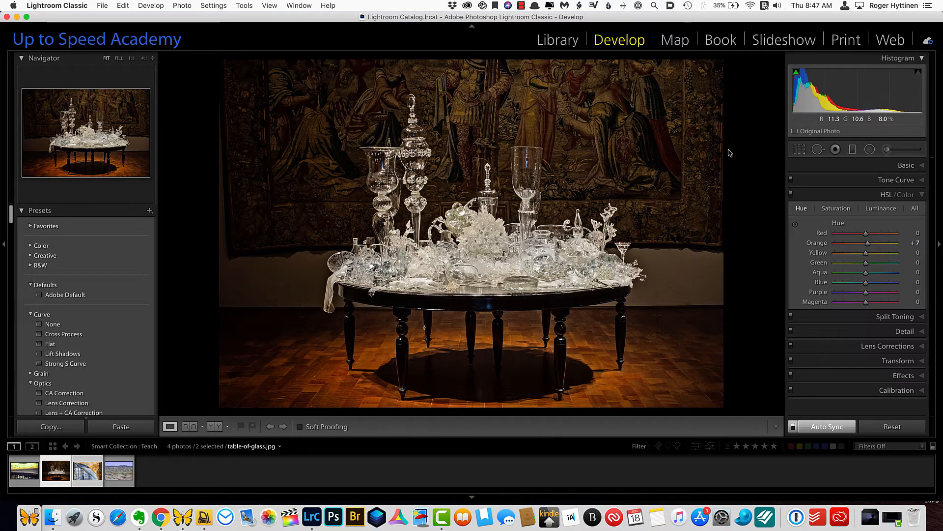
pyautogui.click(800, 151)
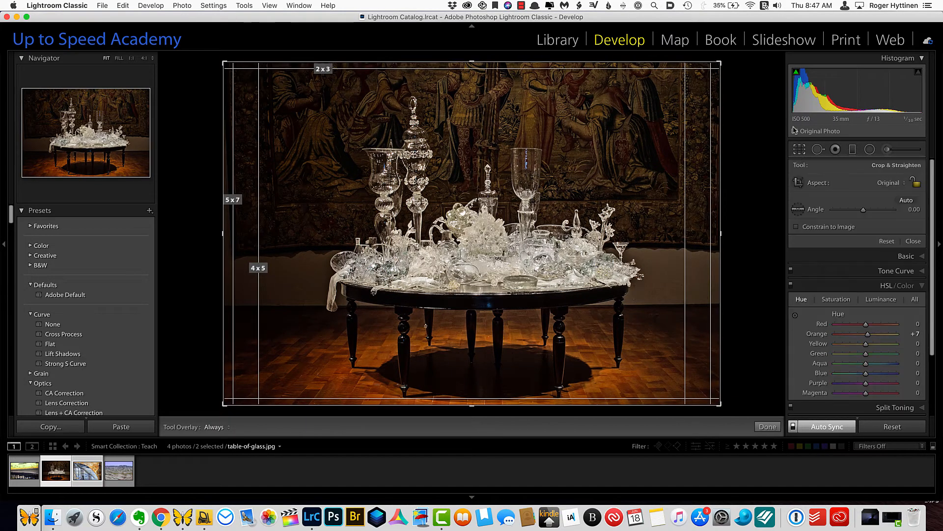
pyautogui.press('o')
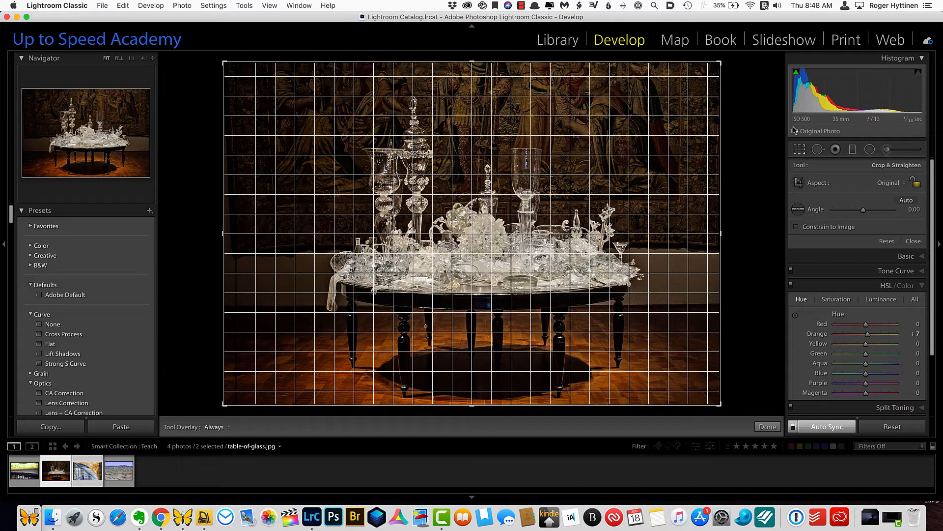
pyautogui.press('o')
pyautogui.press('o')
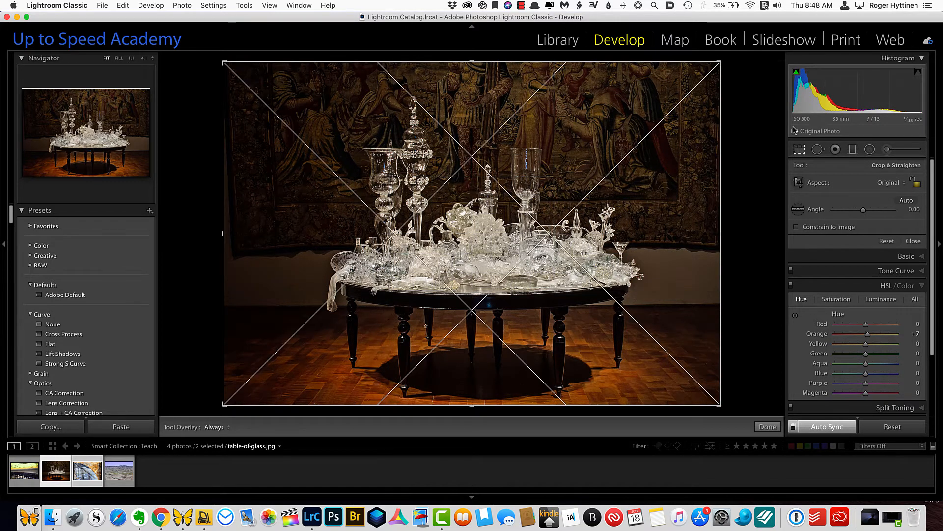
pyautogui.press('o')
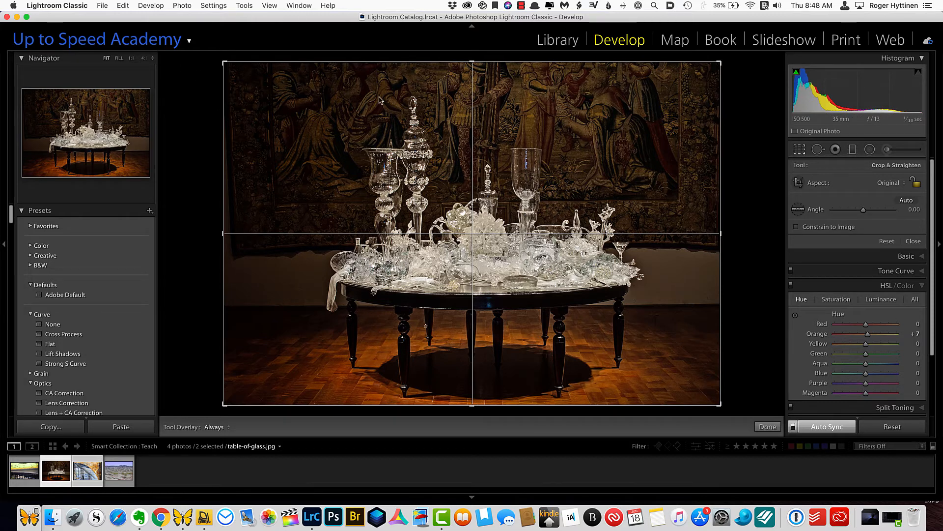
# Switch to the Library module and start a batch export of the selected photos using the Facebook Preset and Instagram export presets.
pyautogui.click(557, 40)
pyautogui.click(101, 7)
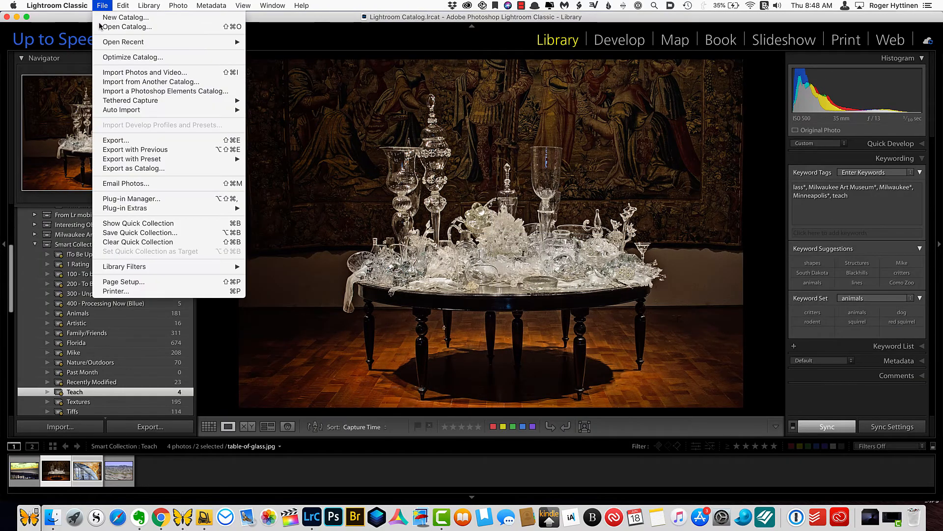
pyautogui.click(127, 143)
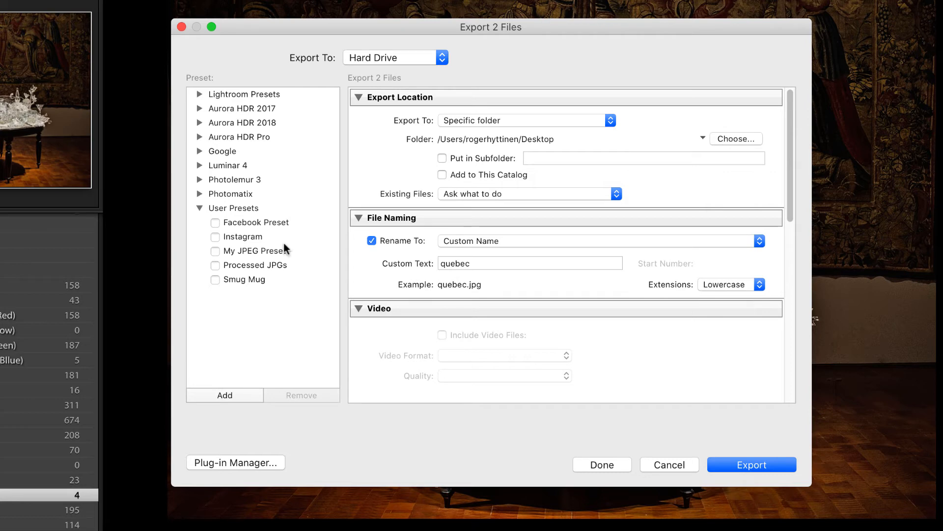
pyautogui.click(215, 223)
pyautogui.click(215, 237)
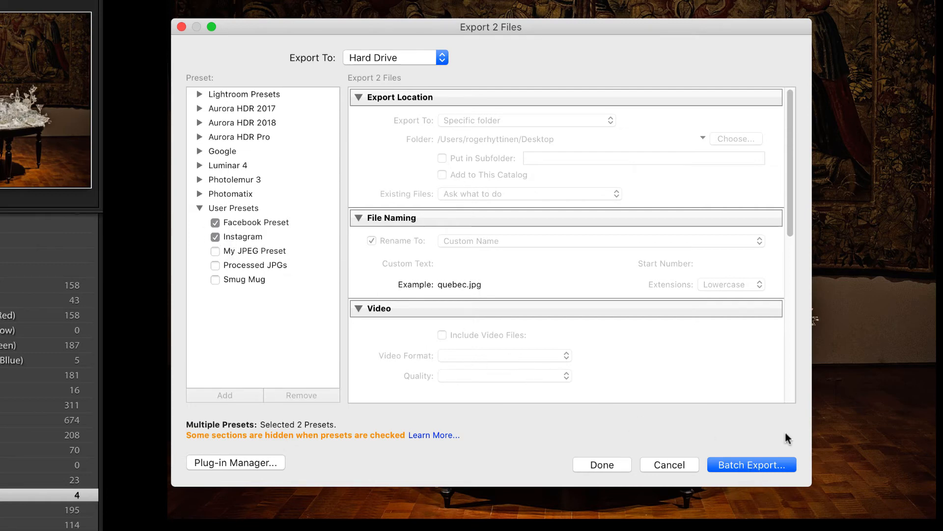
pyautogui.click(762, 466)
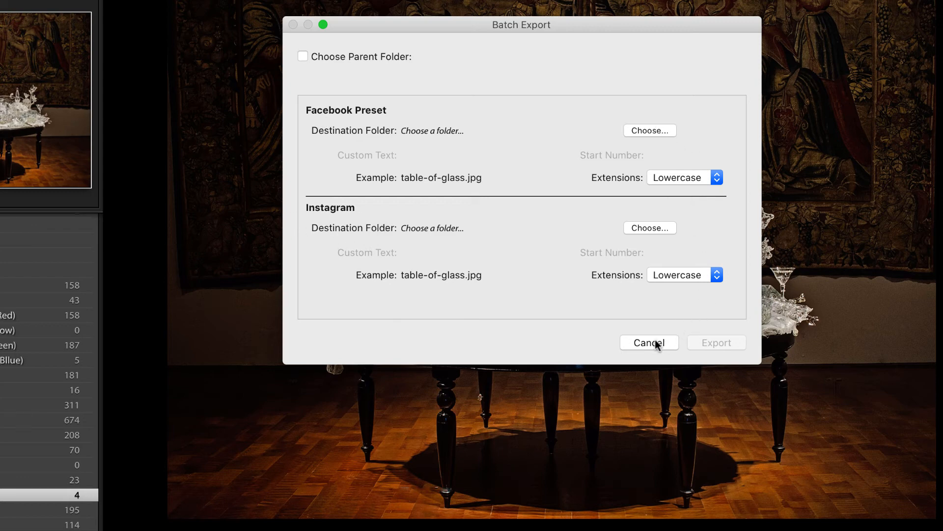
# Set the Facebook Preset destination to Desktop and the Instagram destination to Documents, and cancel the batch export.
pyautogui.click(653, 128)
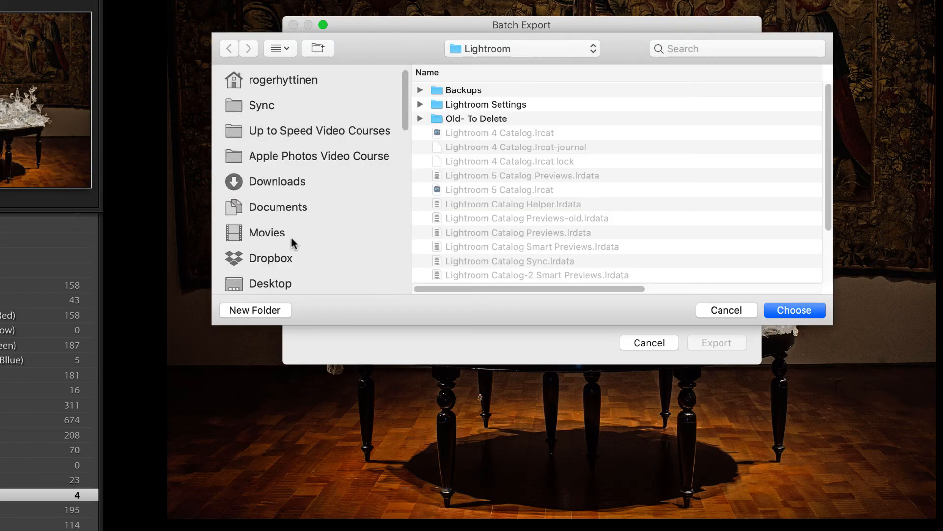
pyautogui.scroll(-2, 290, 240)
pyautogui.click(288, 245)
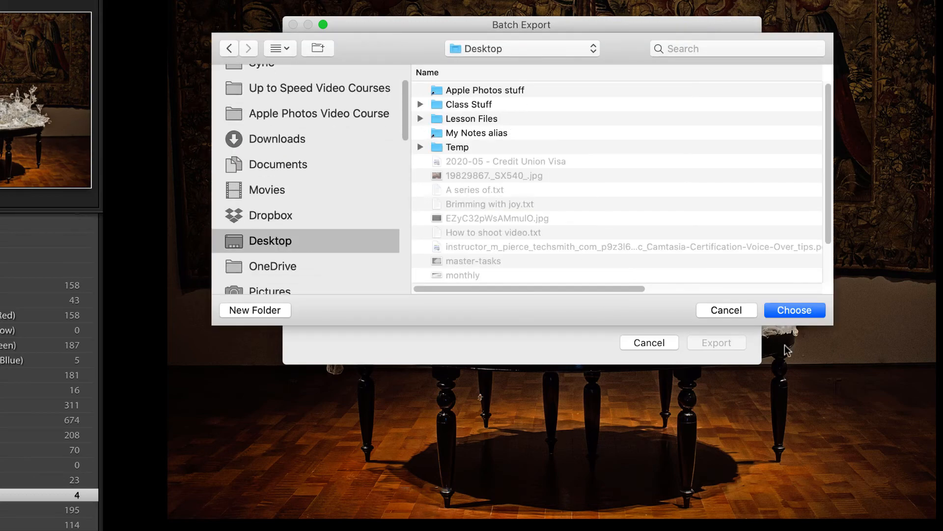
pyautogui.click(792, 310)
pyautogui.click(656, 228)
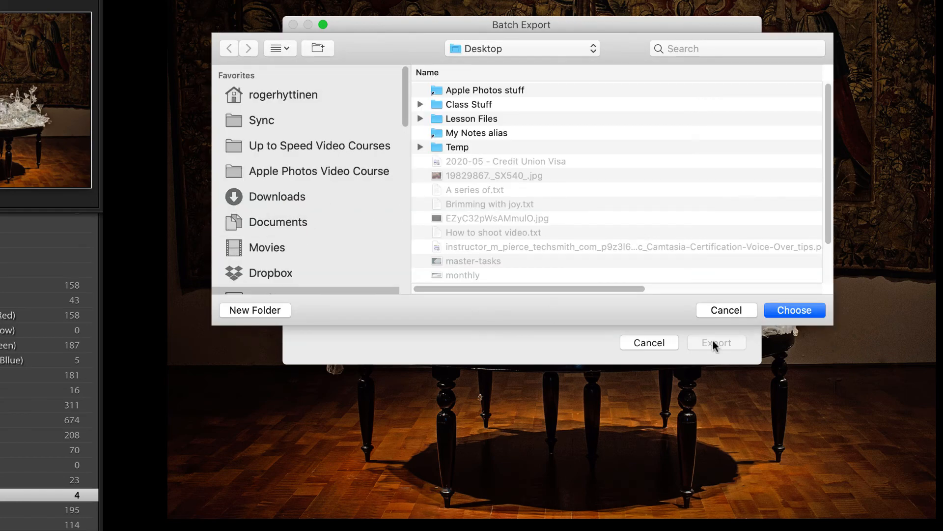
pyautogui.click(270, 222)
pyautogui.click(795, 310)
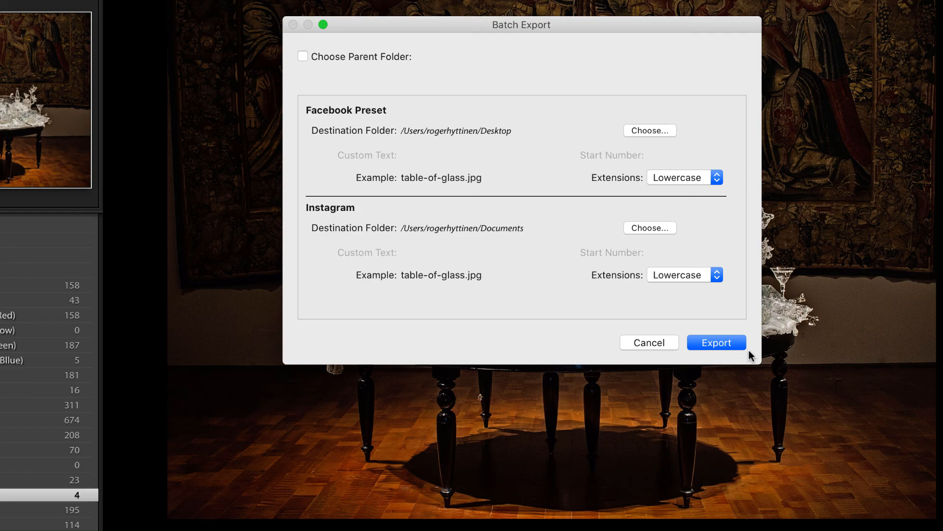
pyautogui.click(653, 342)
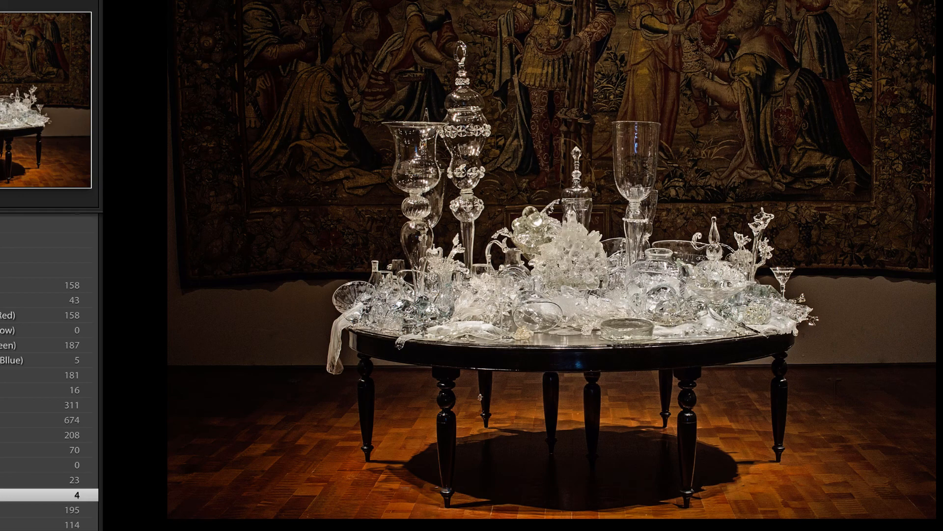